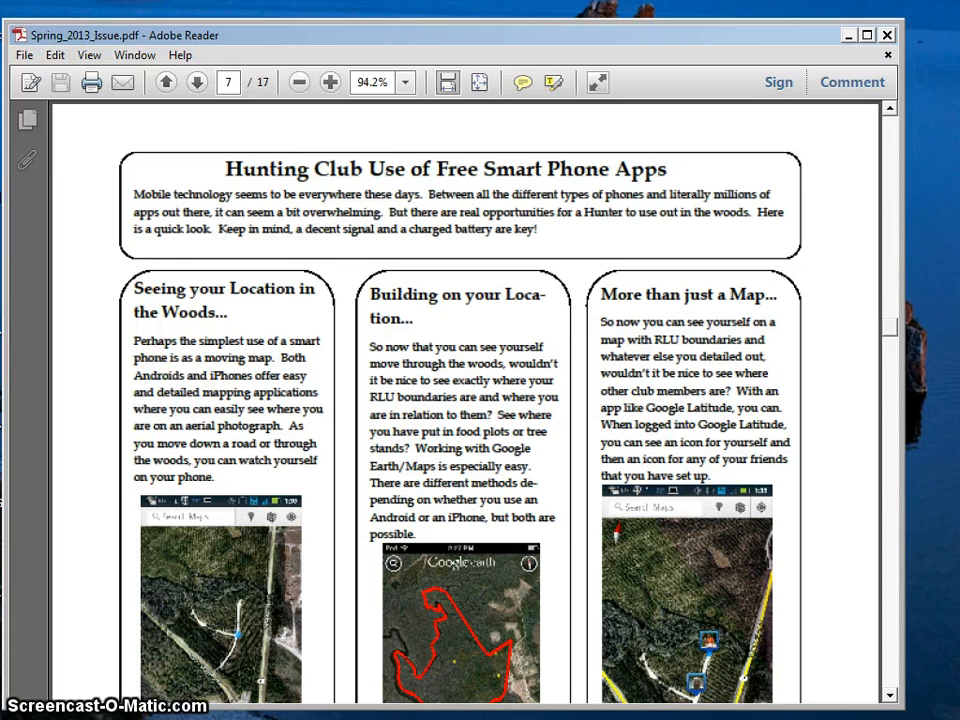
Step: Switch from the PDF to the Internet Explorer window and open Google Maps
click(230, 81)
click(98, 718)
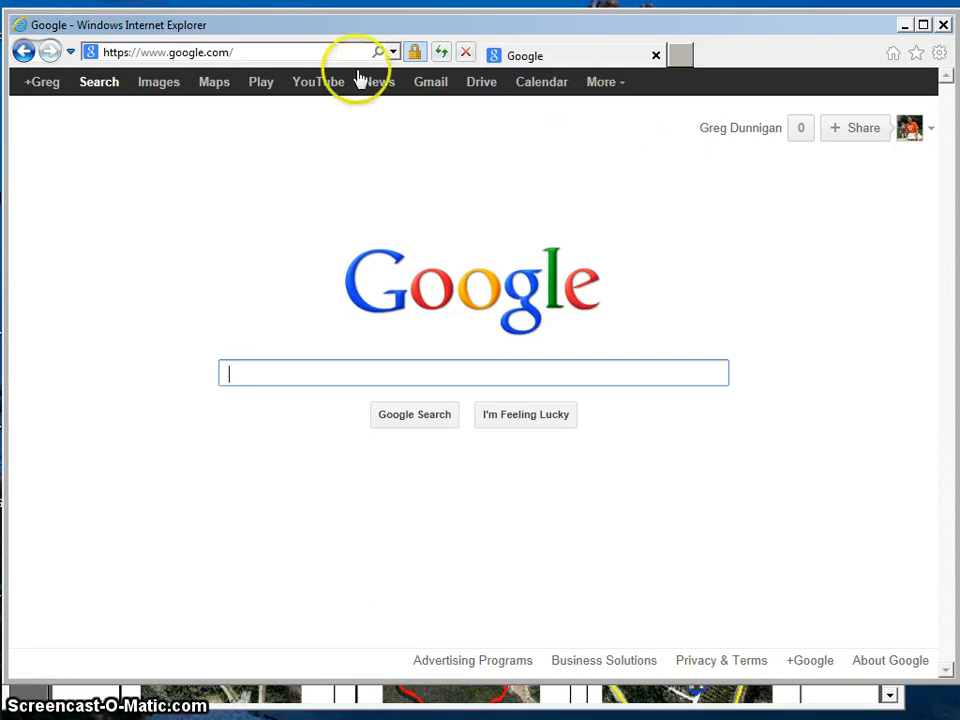
click(216, 88)
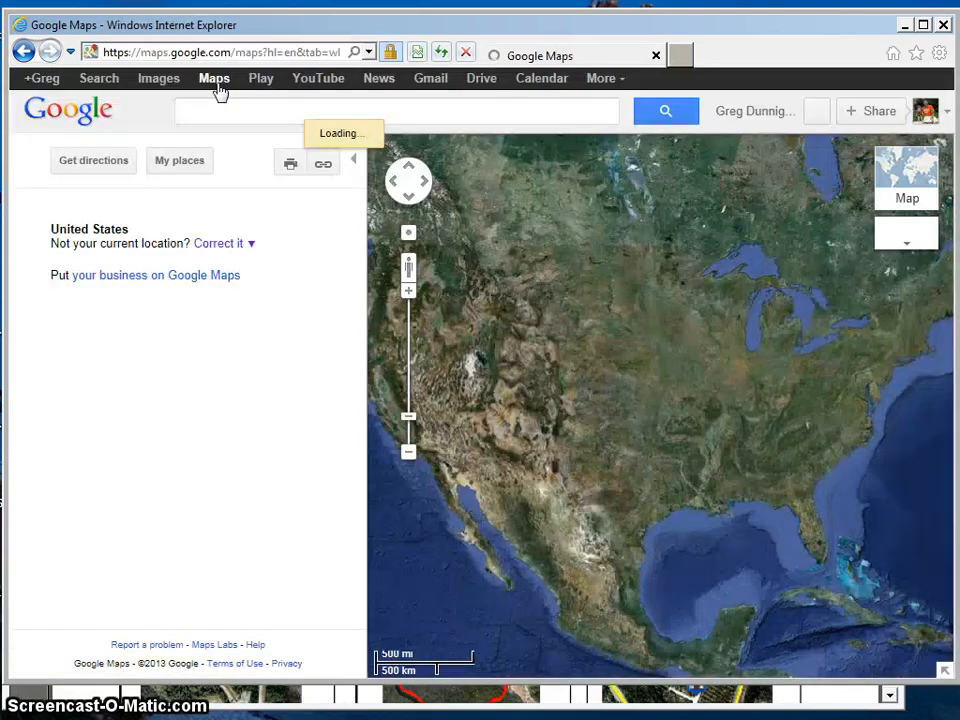
click(185, 161)
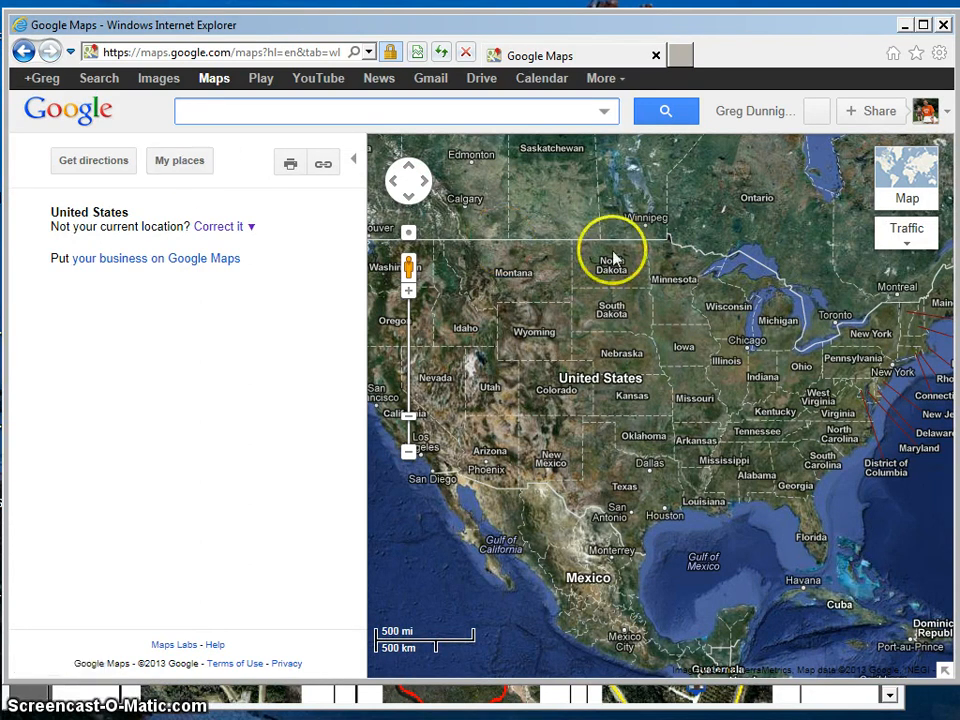
Step: Zoom the satellite map in on eastern North Carolina, to the farmland and woods just northwest of Hofmann Forest
drag(810, 428, 686, 413)
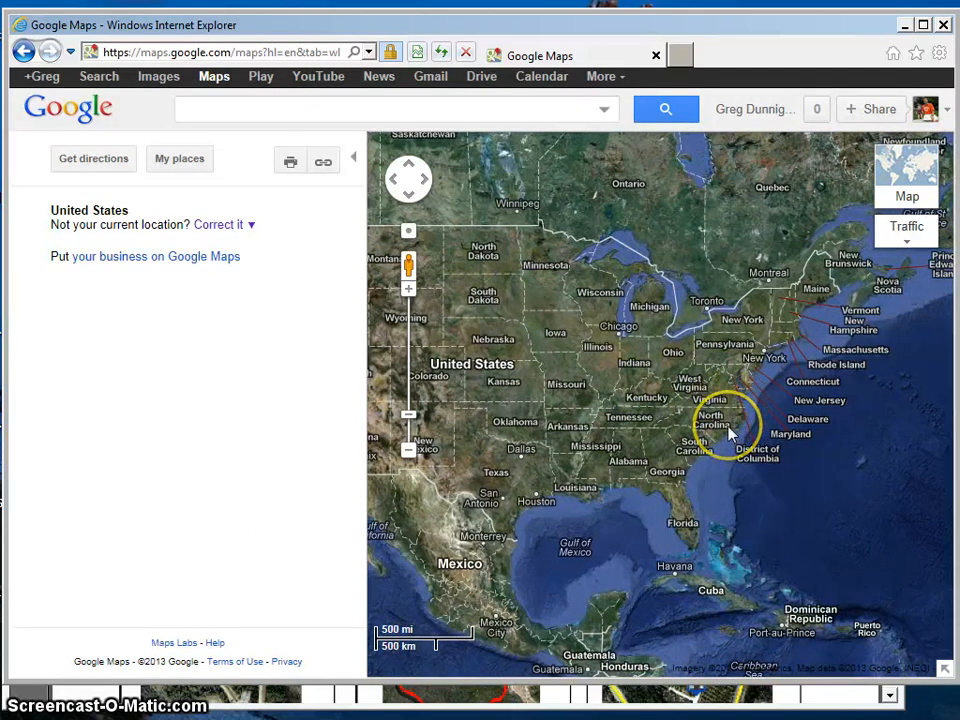
double_click(727, 427)
double_click(718, 442)
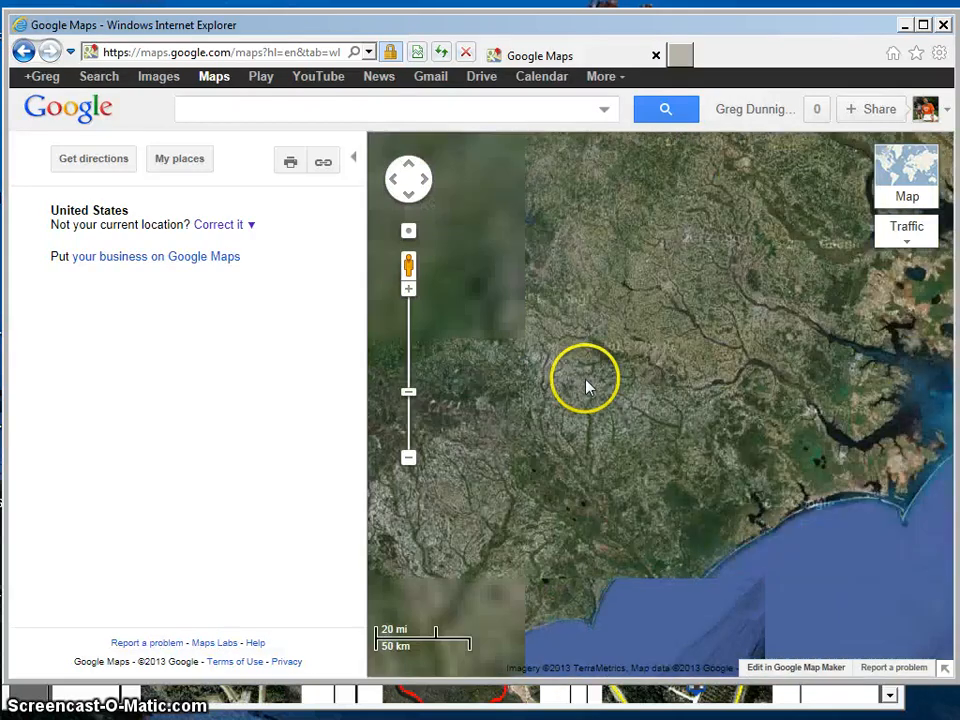
double_click(761, 446)
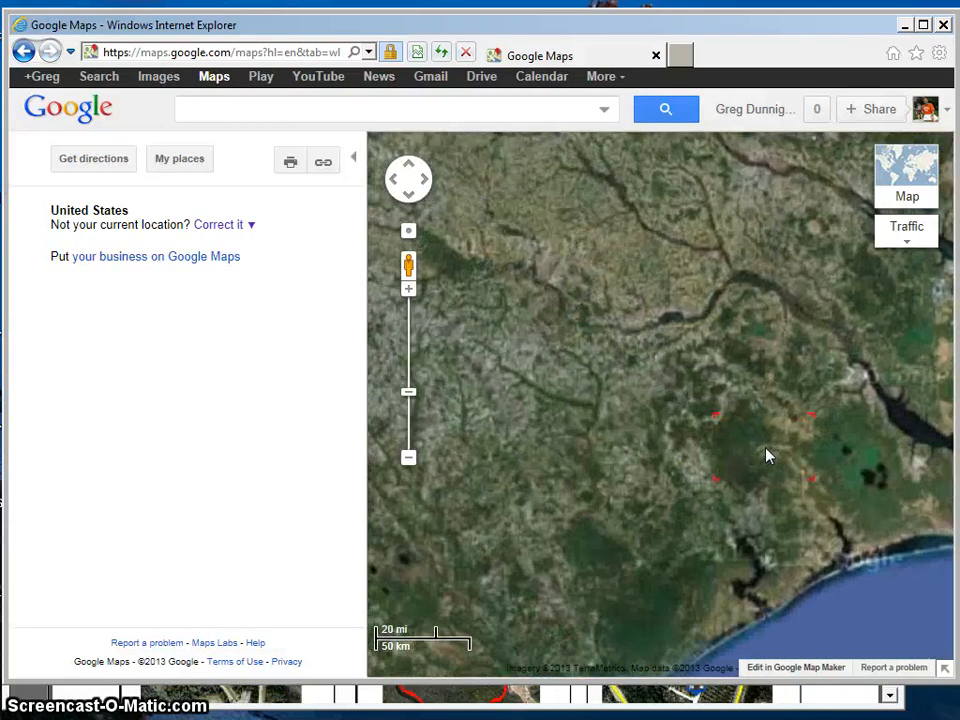
double_click(756, 442)
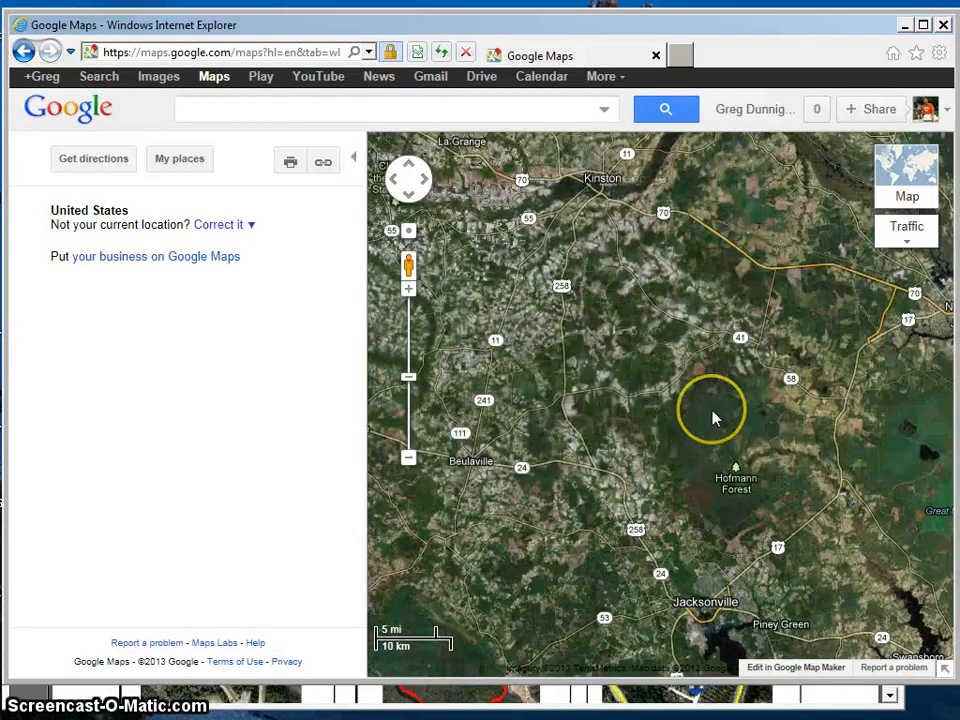
double_click(712, 412)
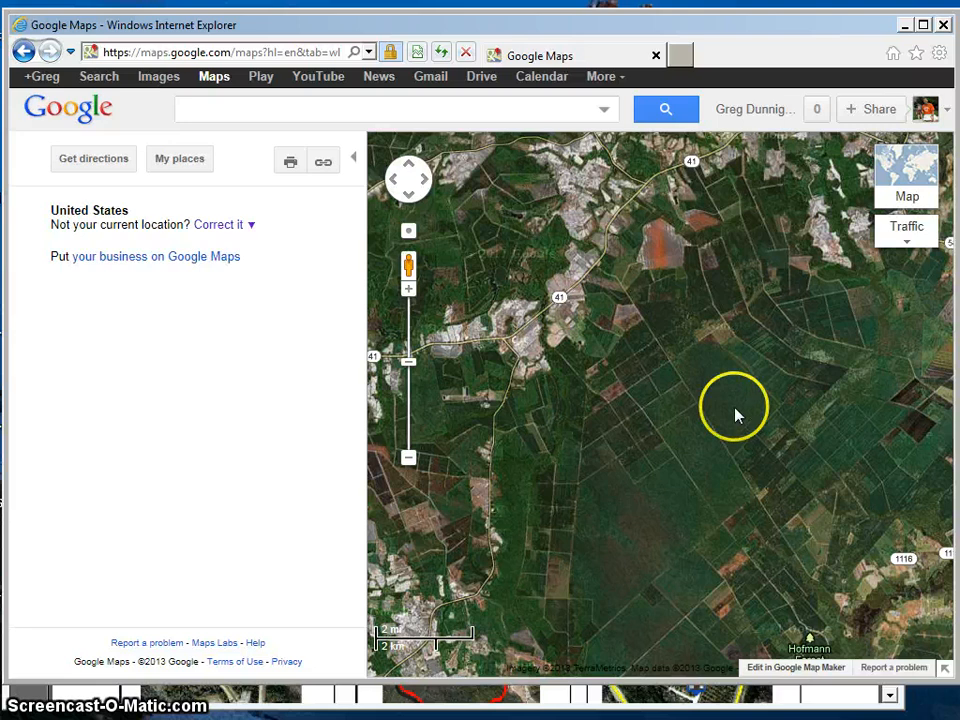
Step: Create a custom map titled My Demo Map, make it Unlisted, and save it
click(180, 165)
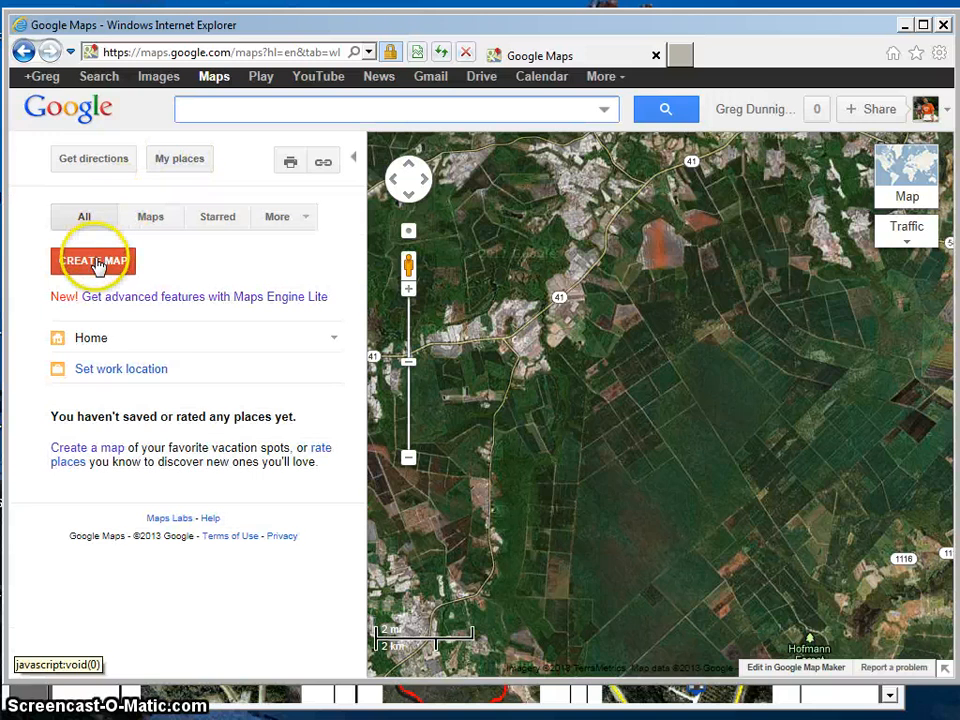
click(97, 263)
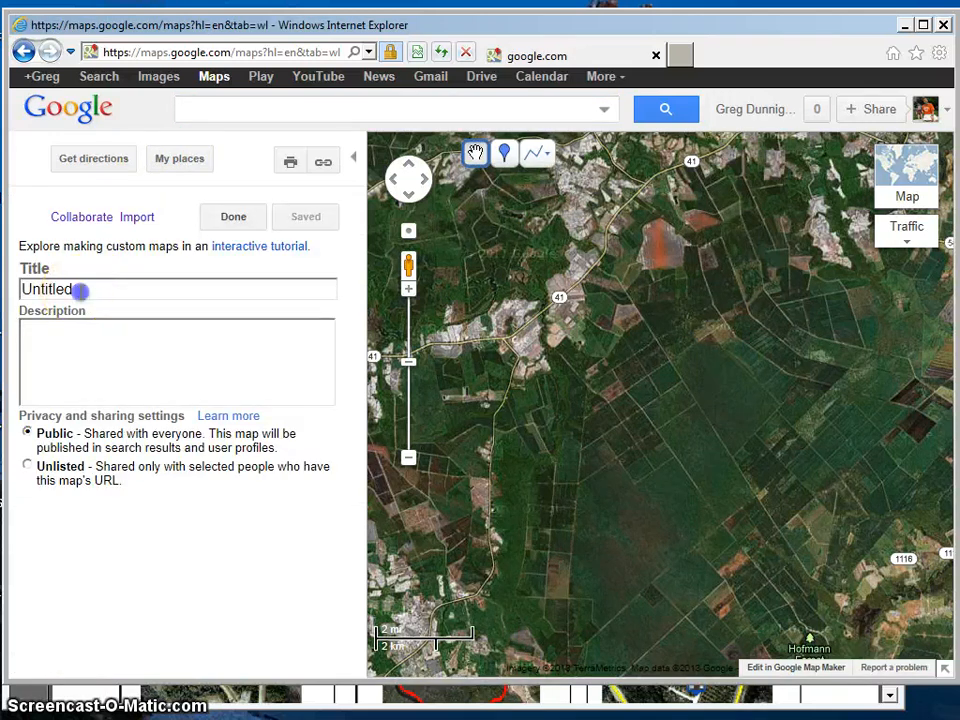
drag(20, 288, 98, 292)
text(My Demo Map)
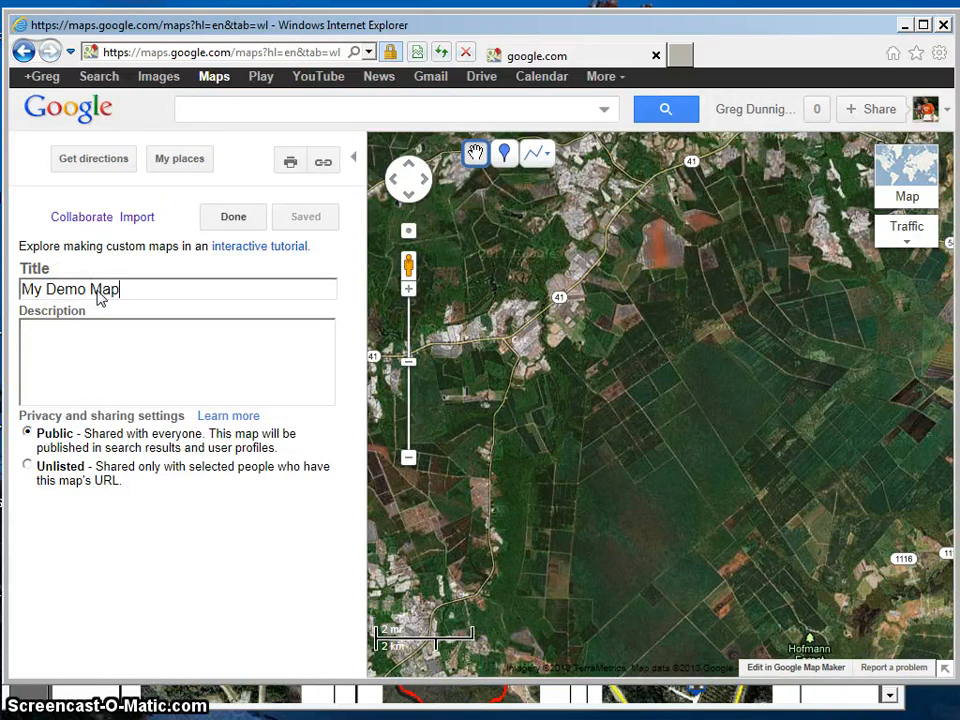
click(27, 465)
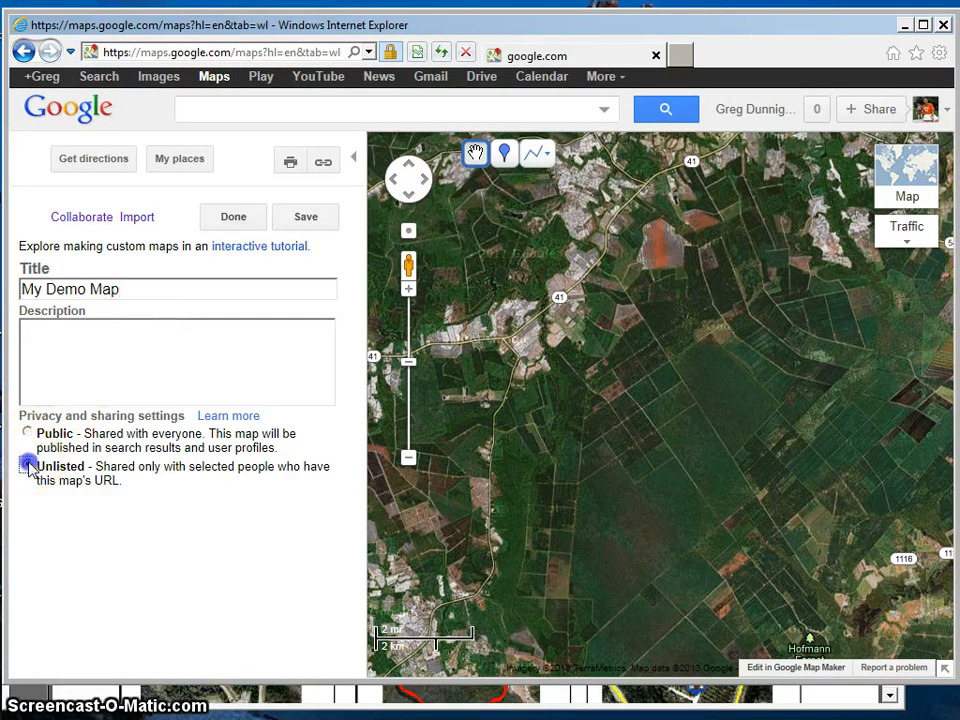
click(306, 215)
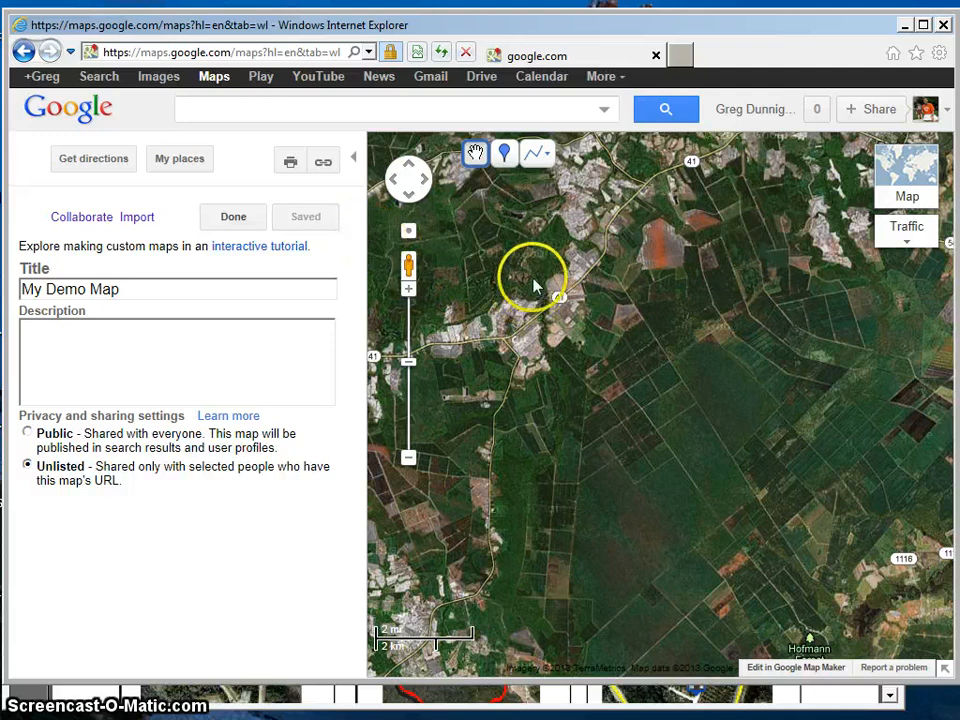
Step: Draw a closed, many-sided shape around the wooded tract northwest of Hofmann Forest, east of Highway 41, and title it My Club
click(548, 163)
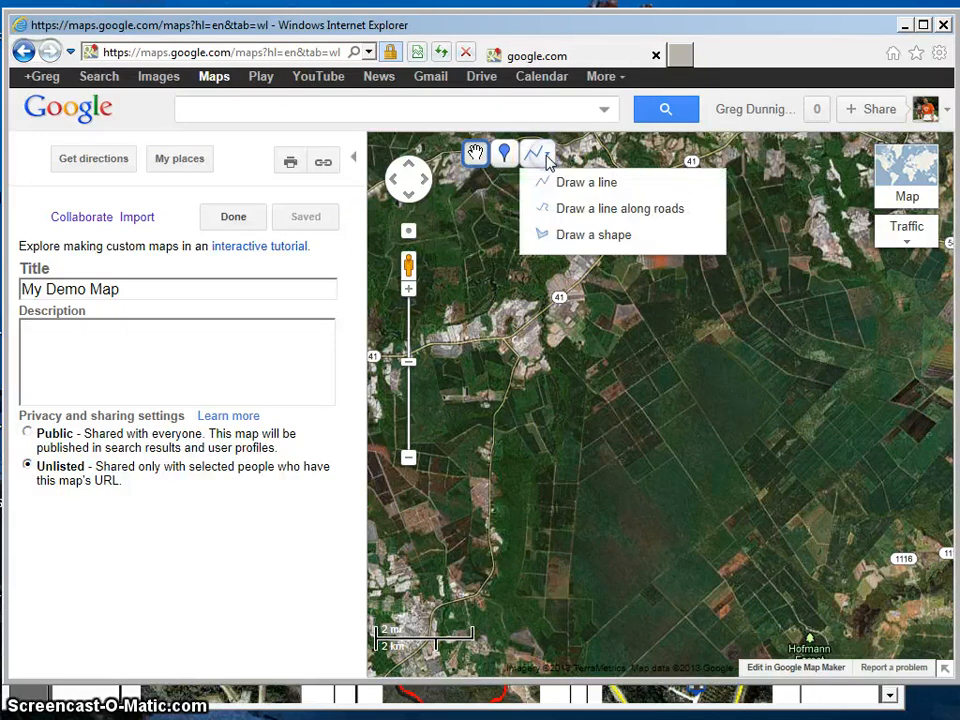
click(581, 235)
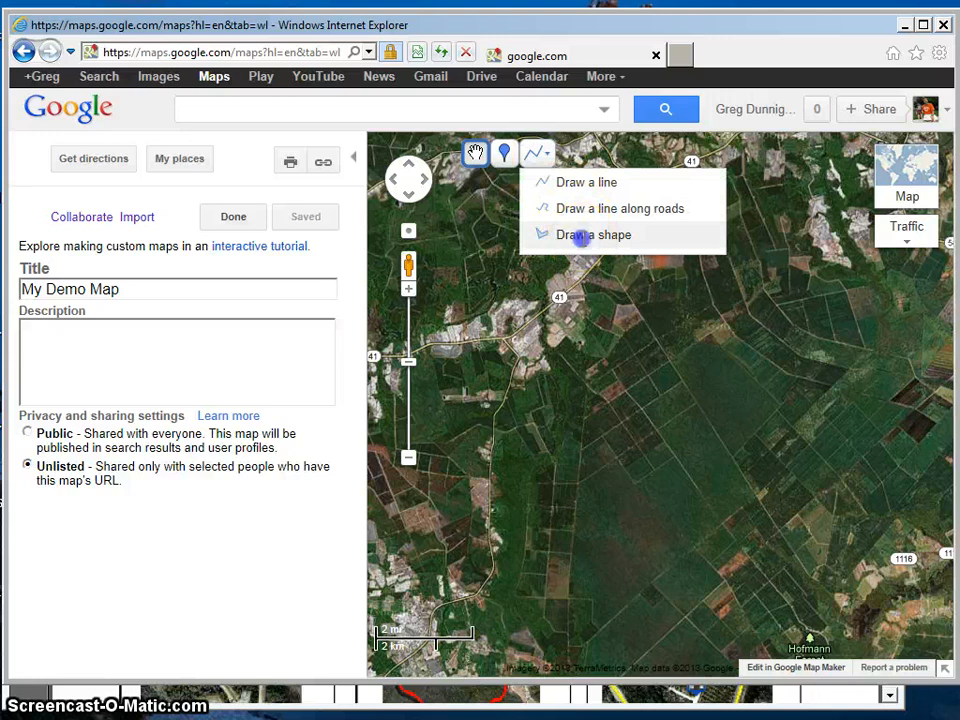
click(710, 332)
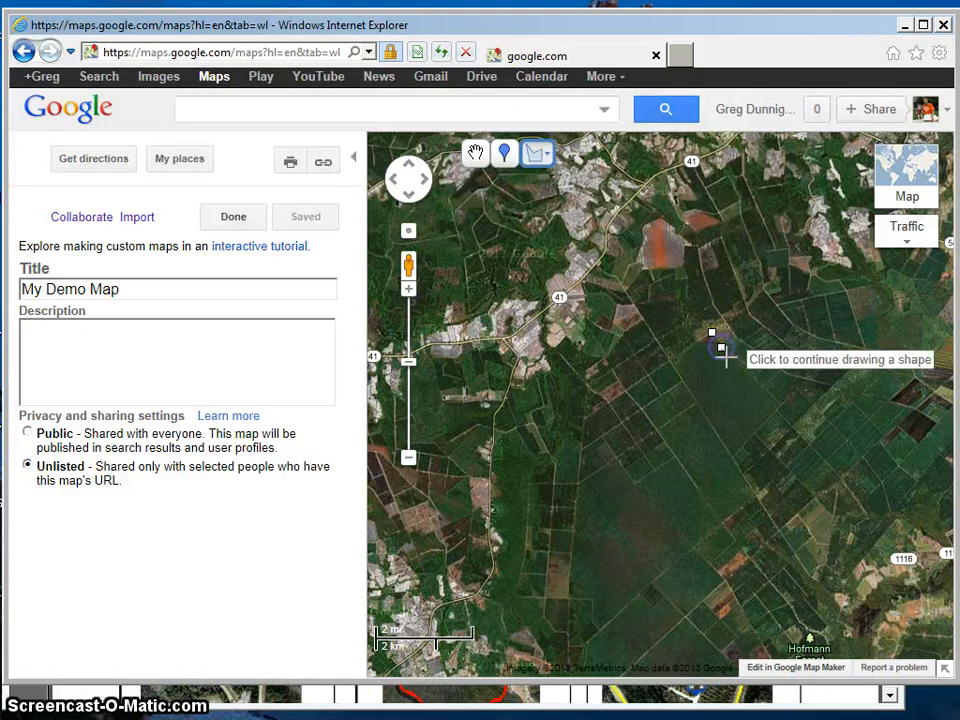
click(721, 347)
click(782, 405)
click(757, 434)
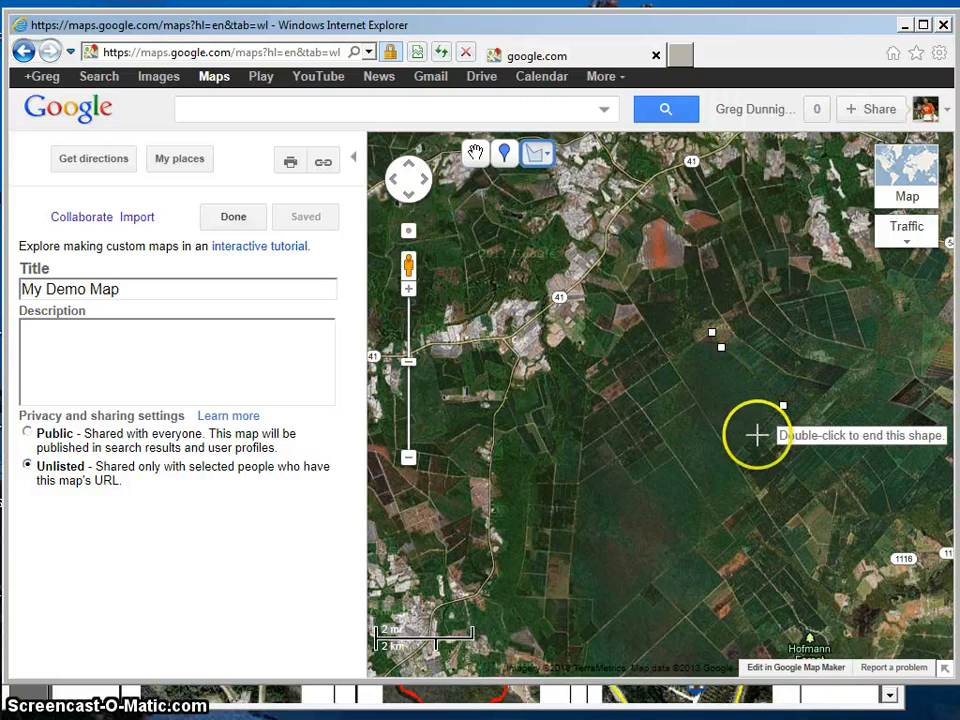
click(733, 457)
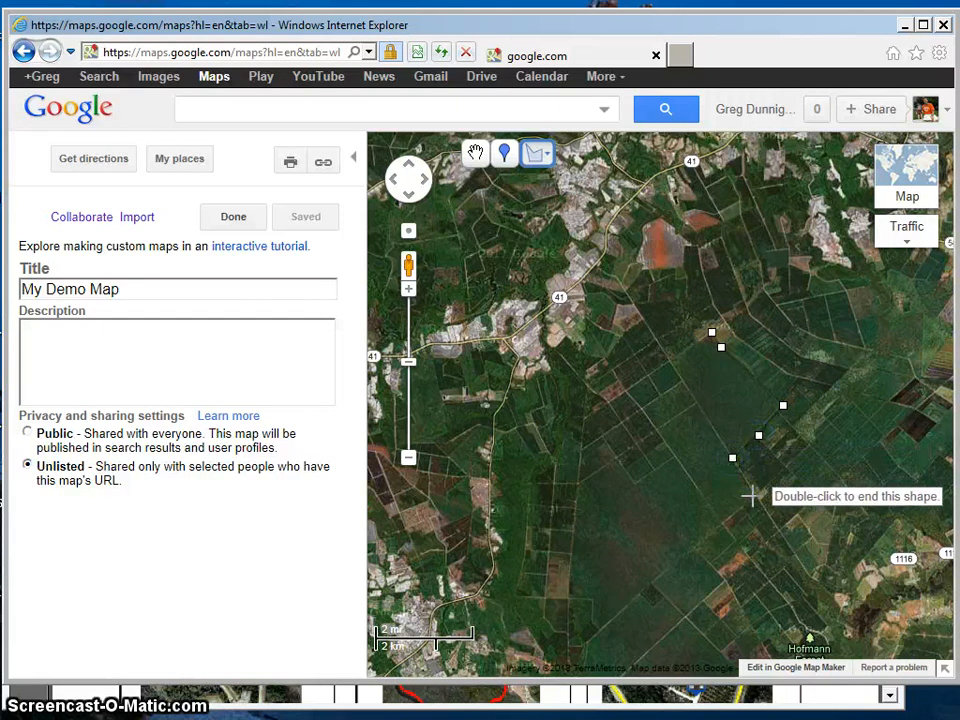
click(756, 497)
click(653, 585)
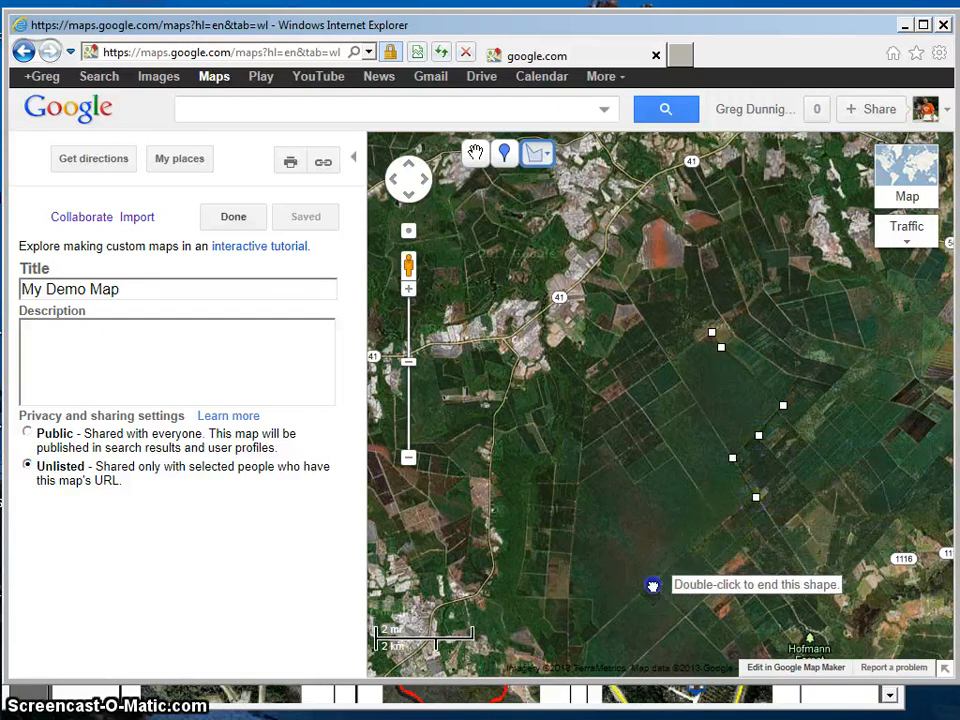
click(651, 607)
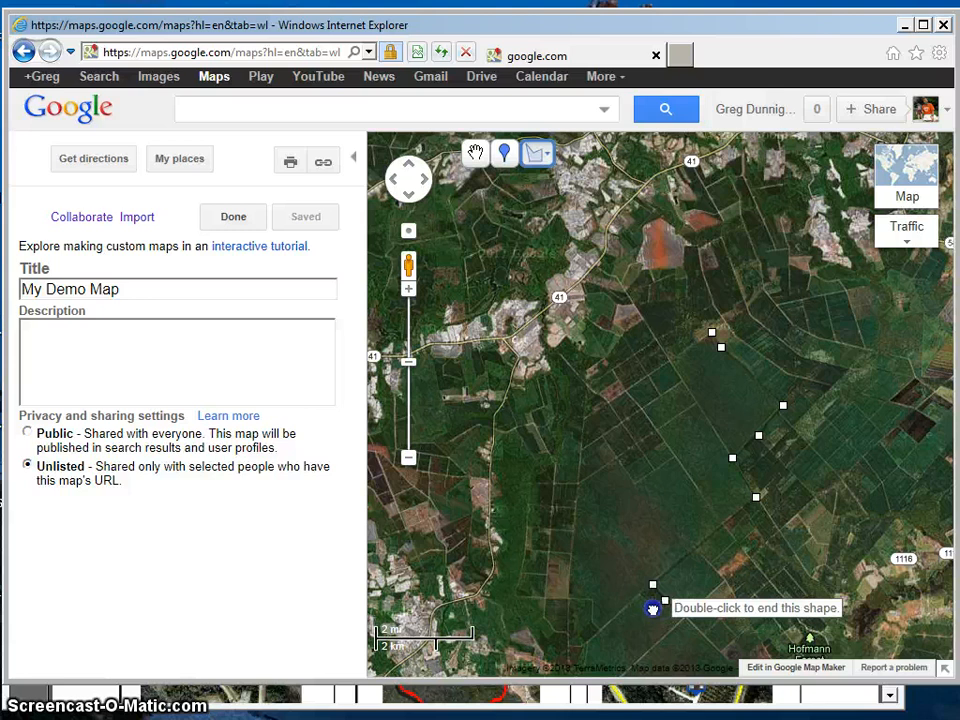
click(600, 632)
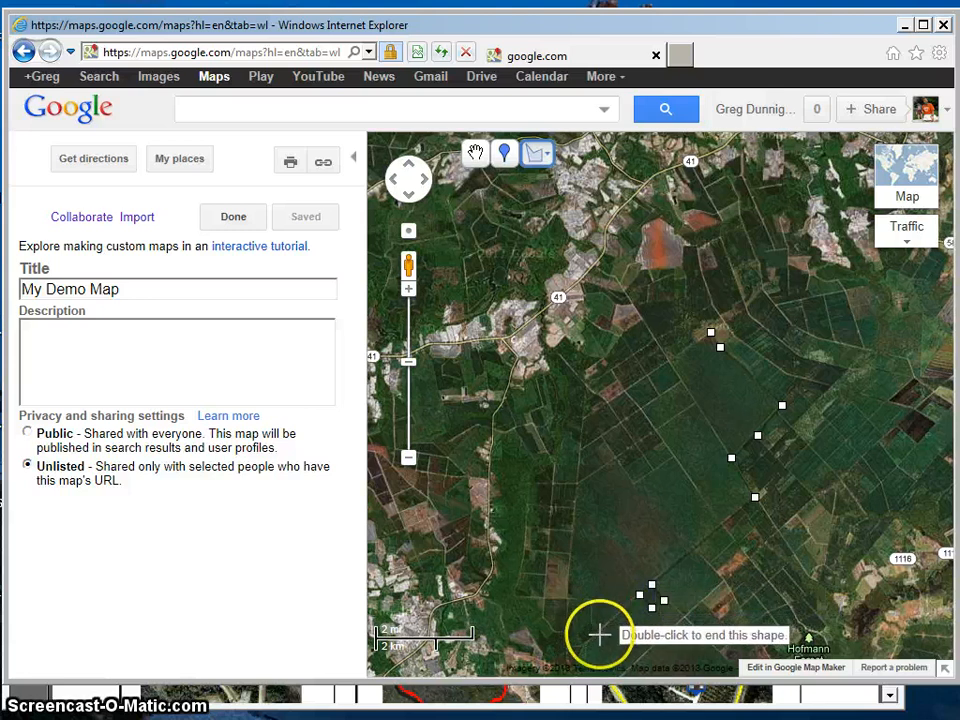
click(594, 625)
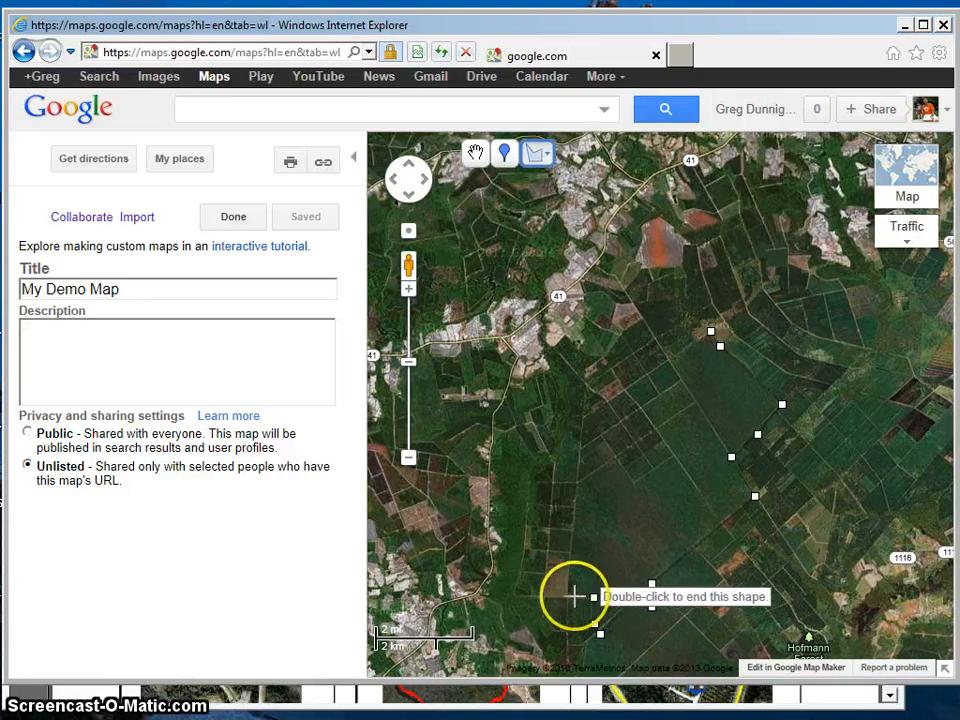
click(567, 597)
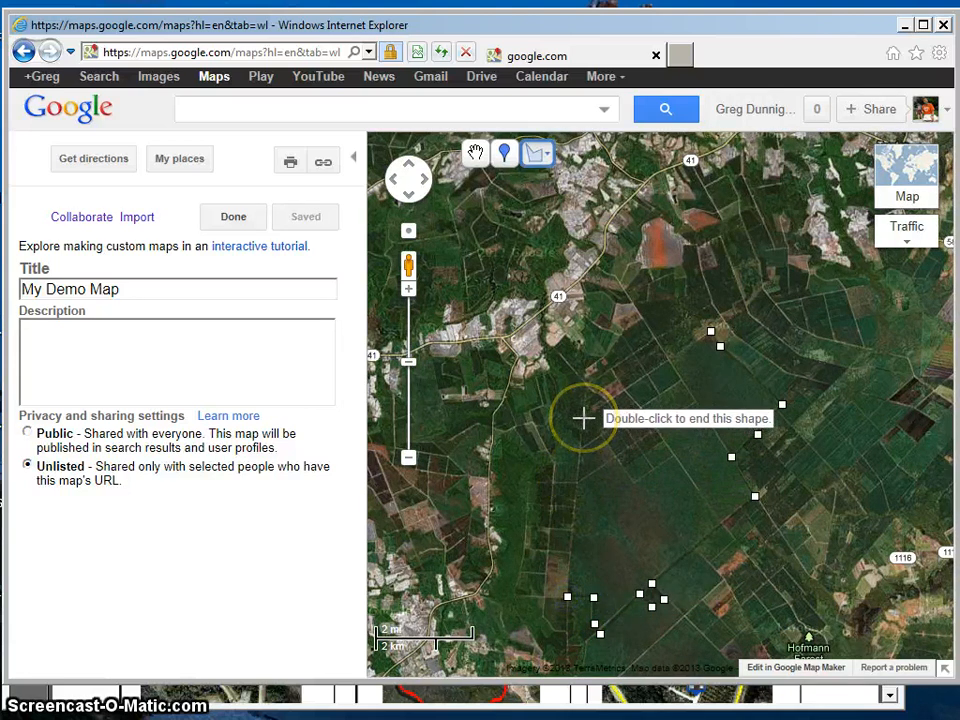
click(585, 420)
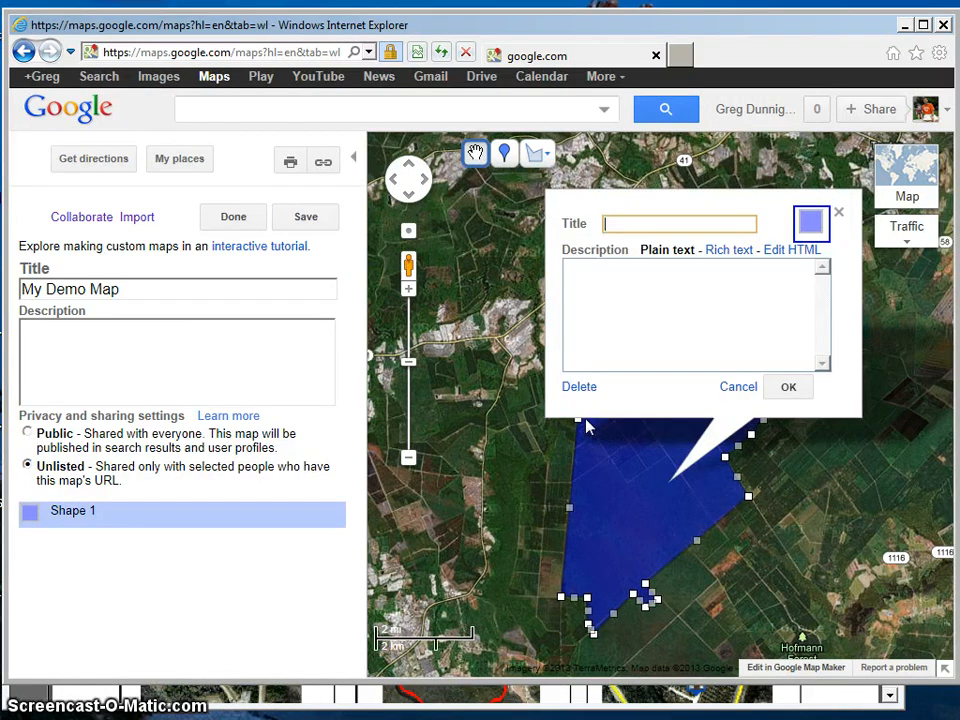
click(632, 224)
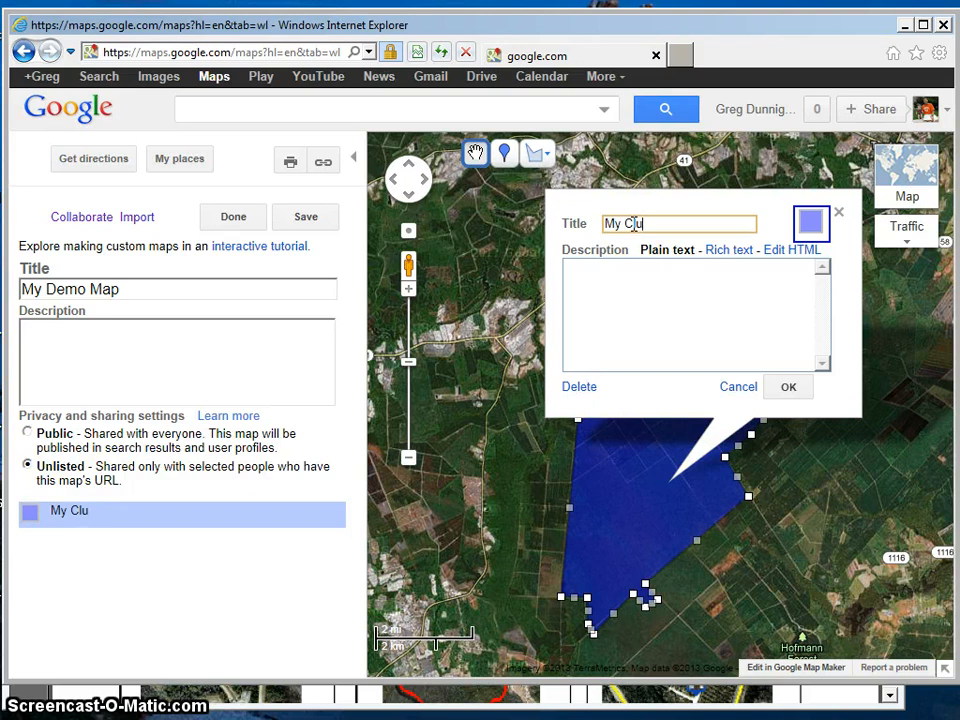
Step: Style the My Club shape with a red 5-pixel line at 100 percent opacity and a fill opacity of 1 percent
click(813, 226)
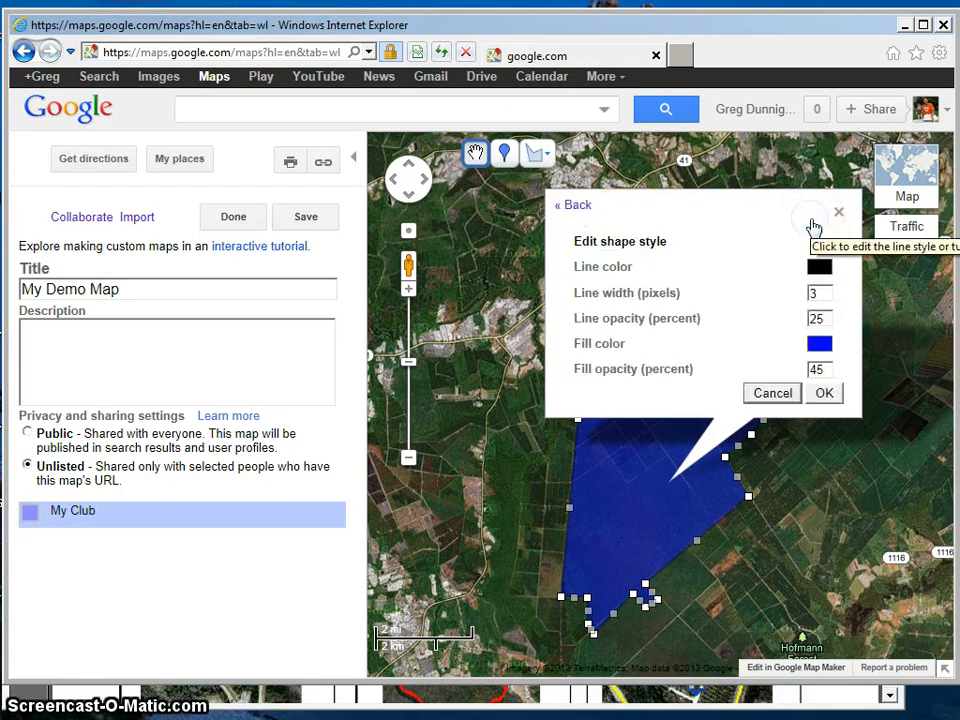
double_click(810, 293)
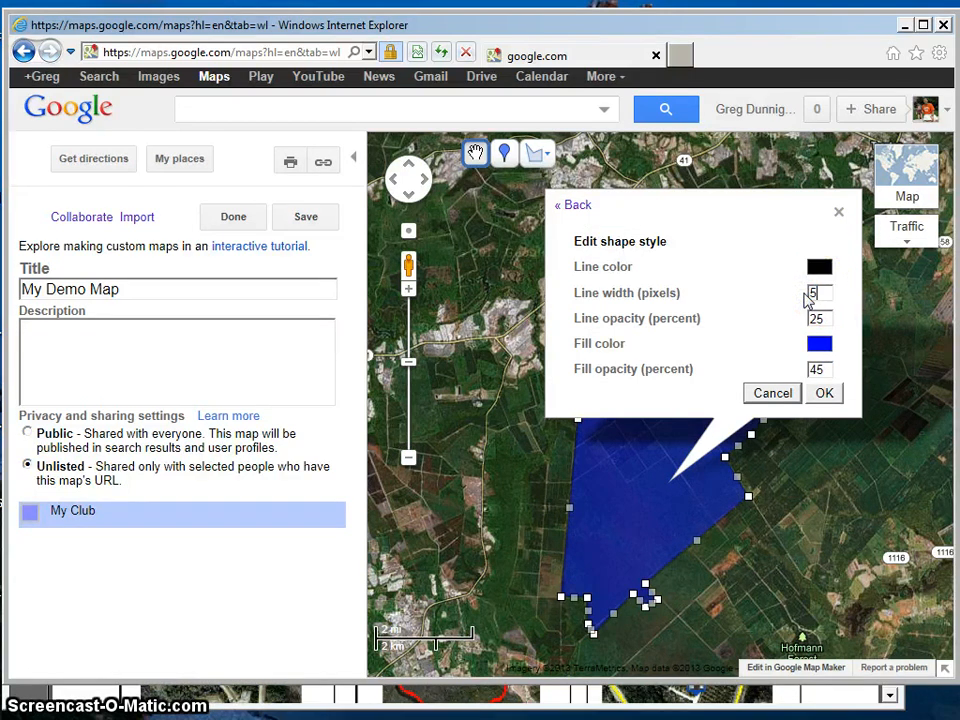
text(5)
click(826, 318)
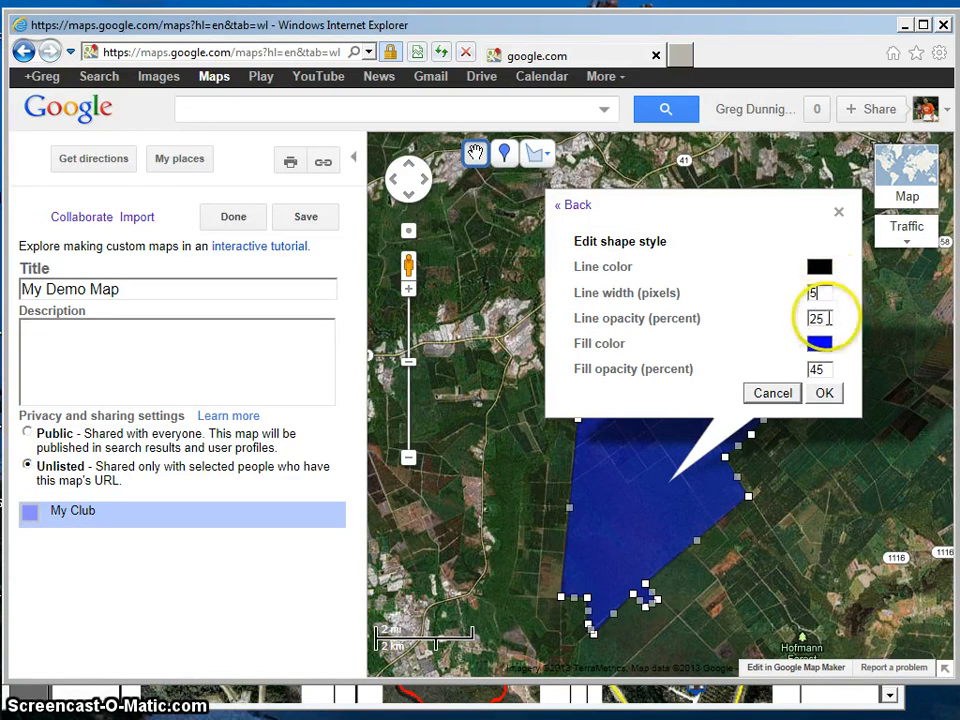
double_click(818, 318)
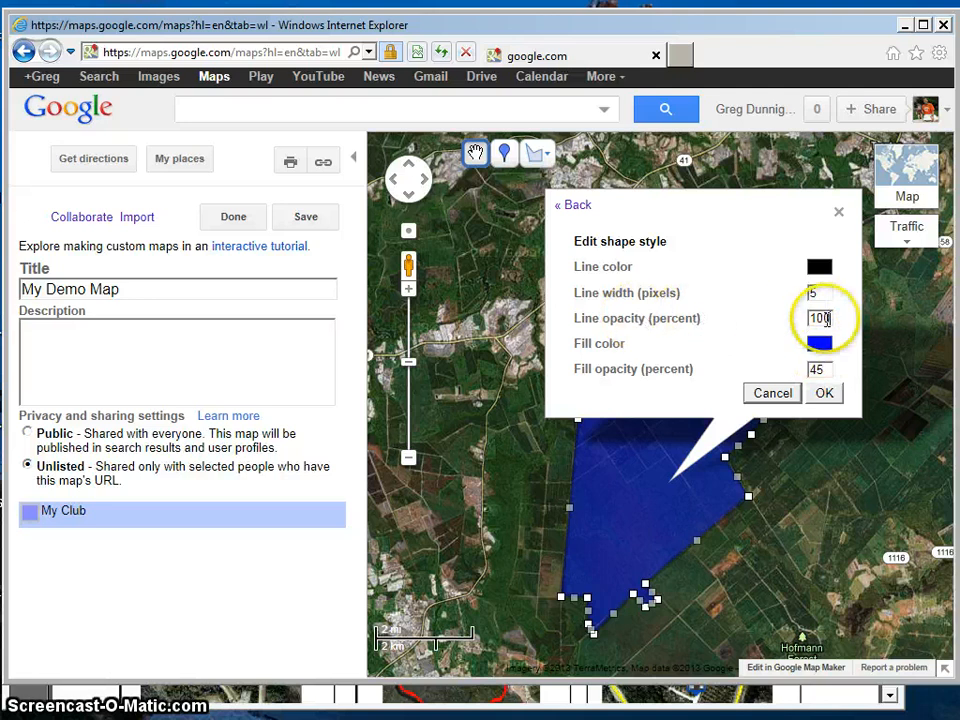
double_click(821, 369)
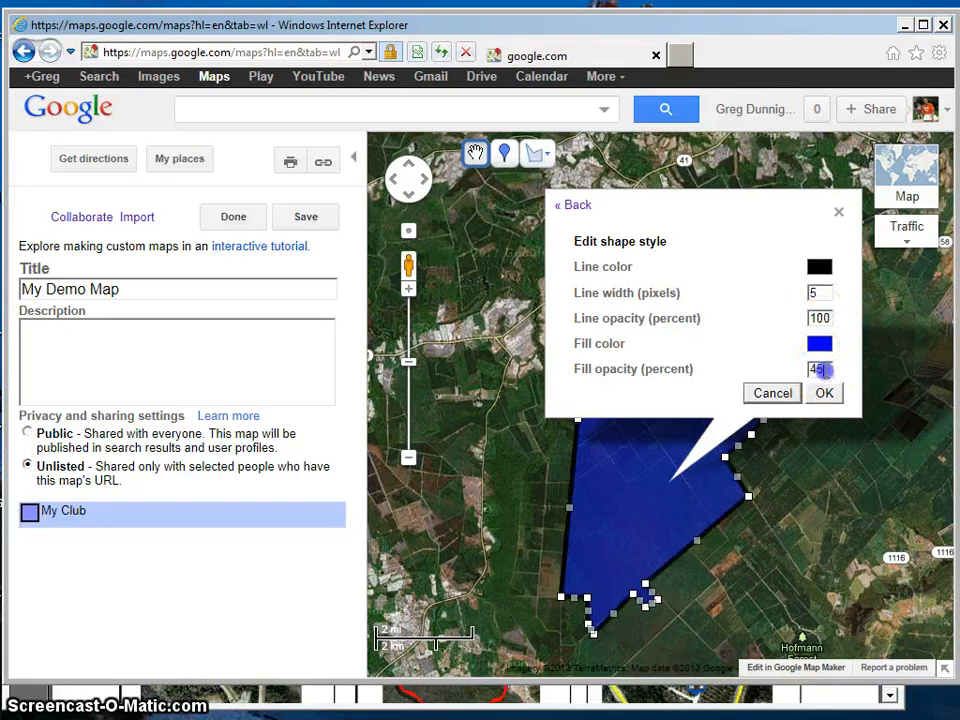
drag(823, 369, 802, 369)
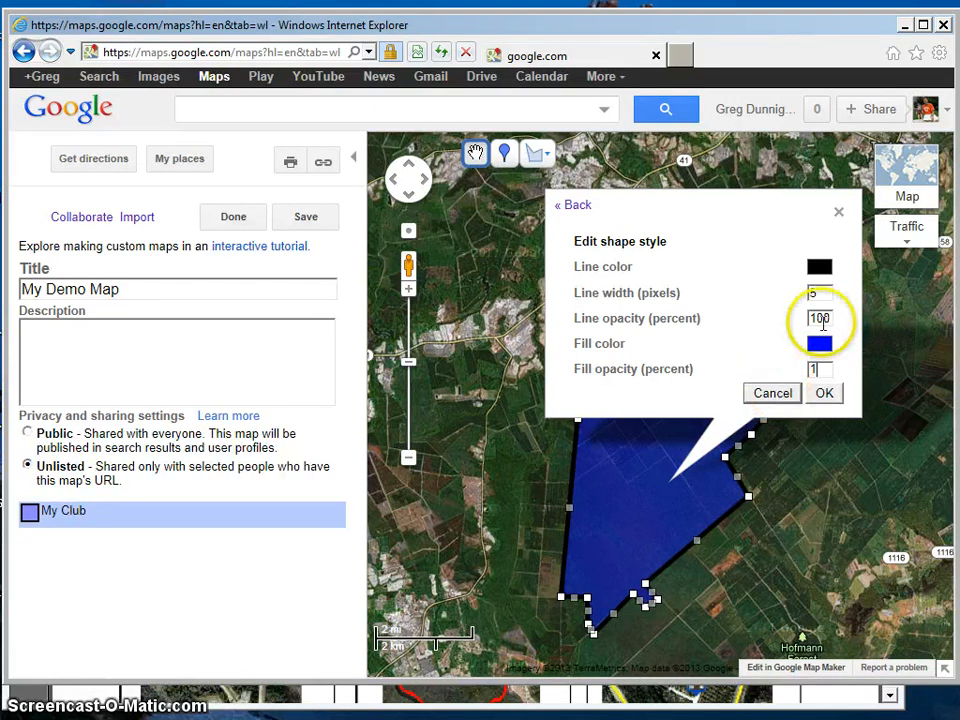
click(821, 274)
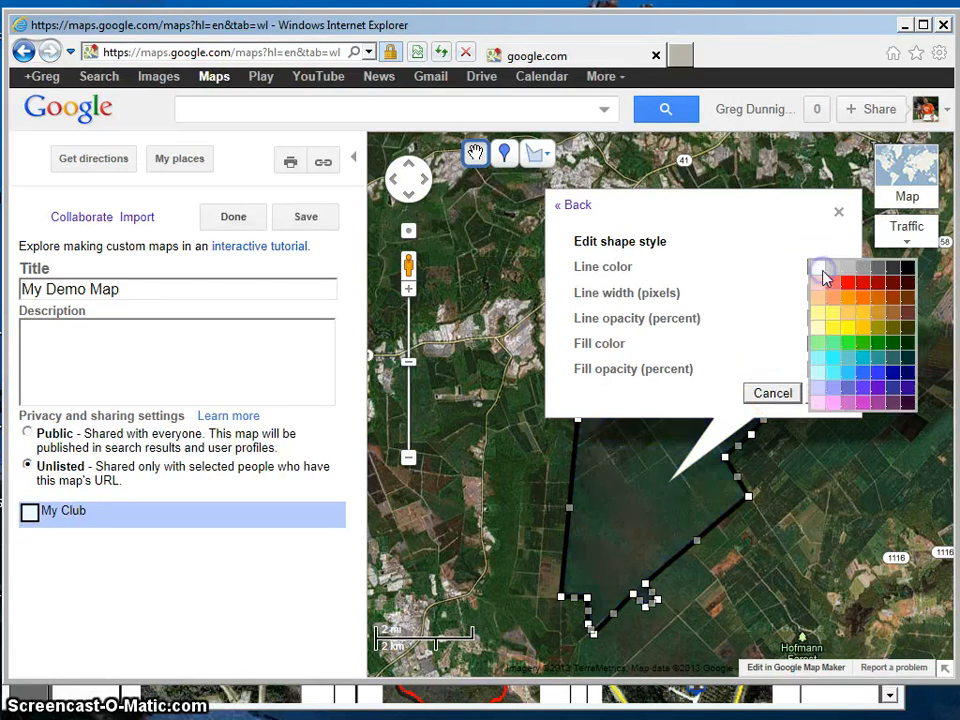
click(849, 283)
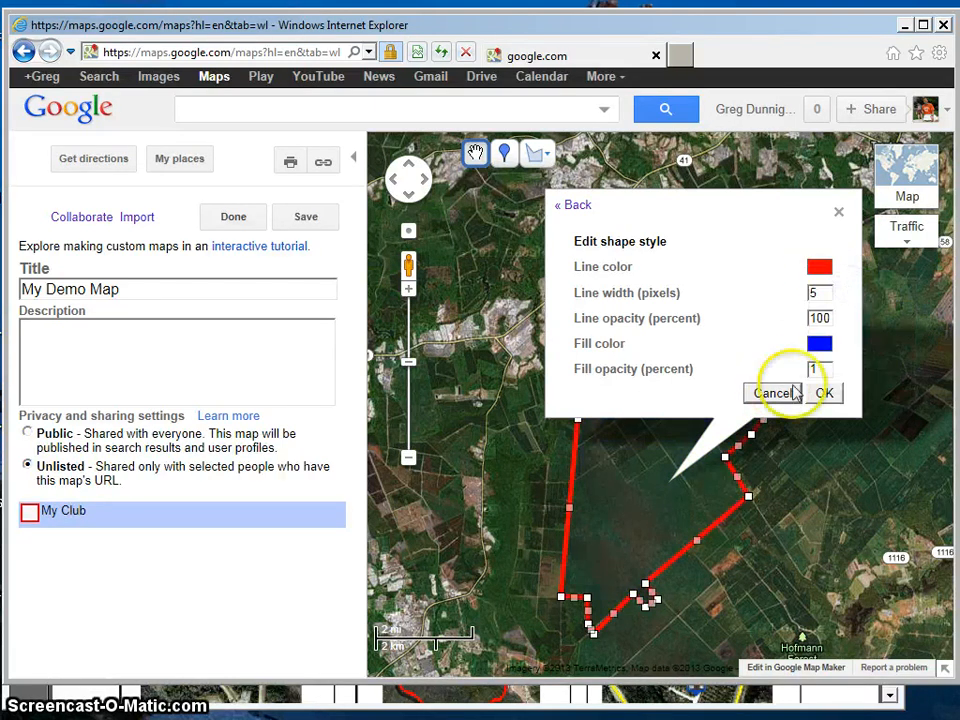
click(826, 394)
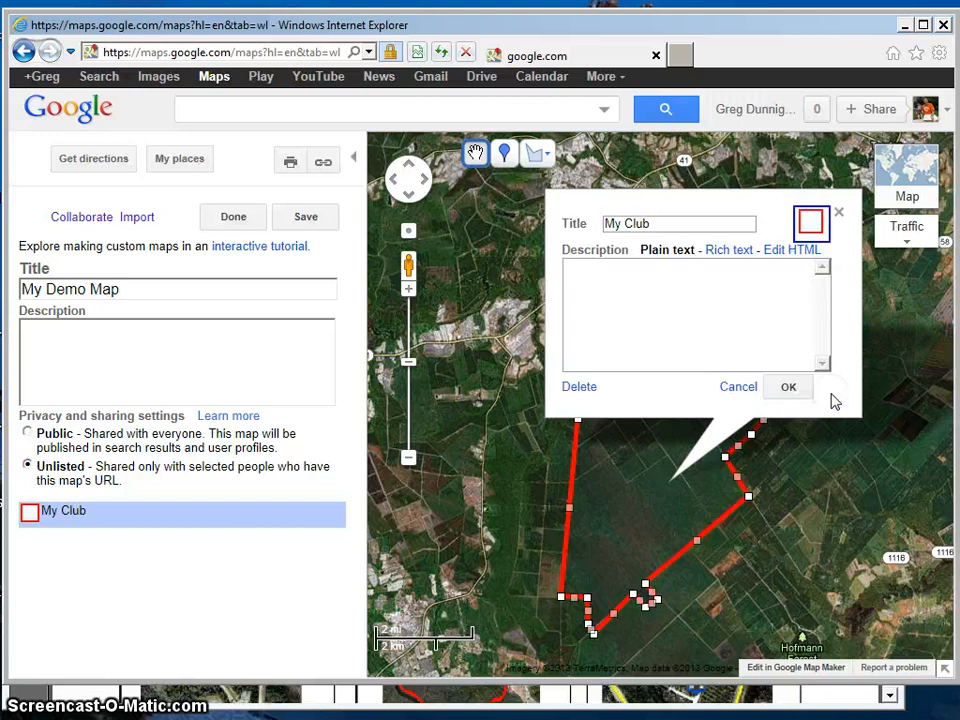
click(789, 386)
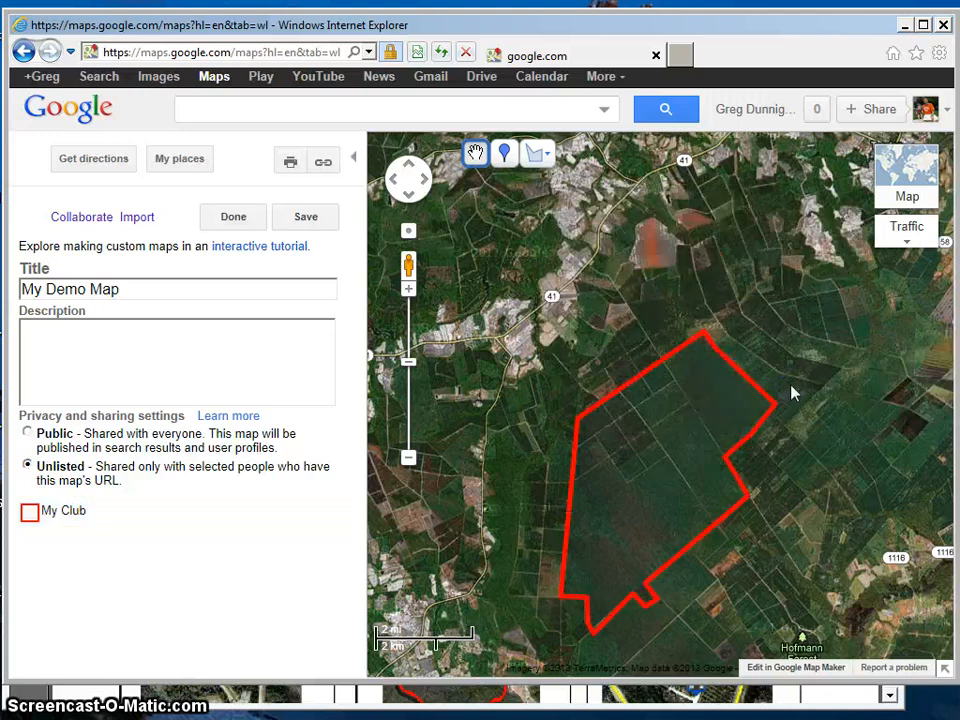
Step: Add a placemark in the upper middle of the My Club boundary and title it My Tree Stand
click(748, 405)
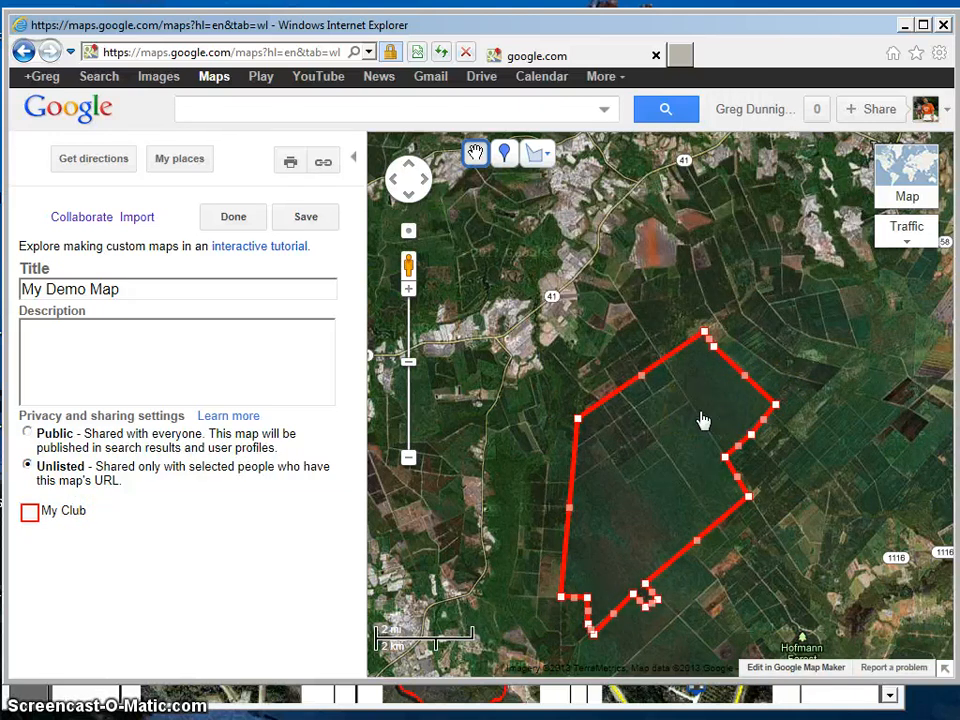
click(506, 158)
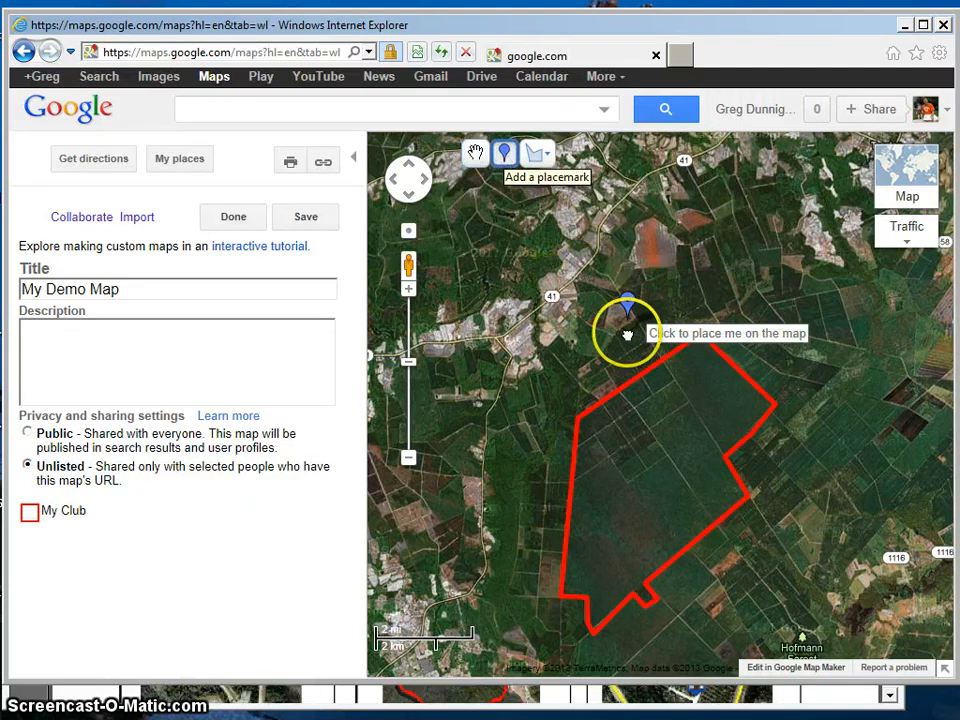
click(669, 460)
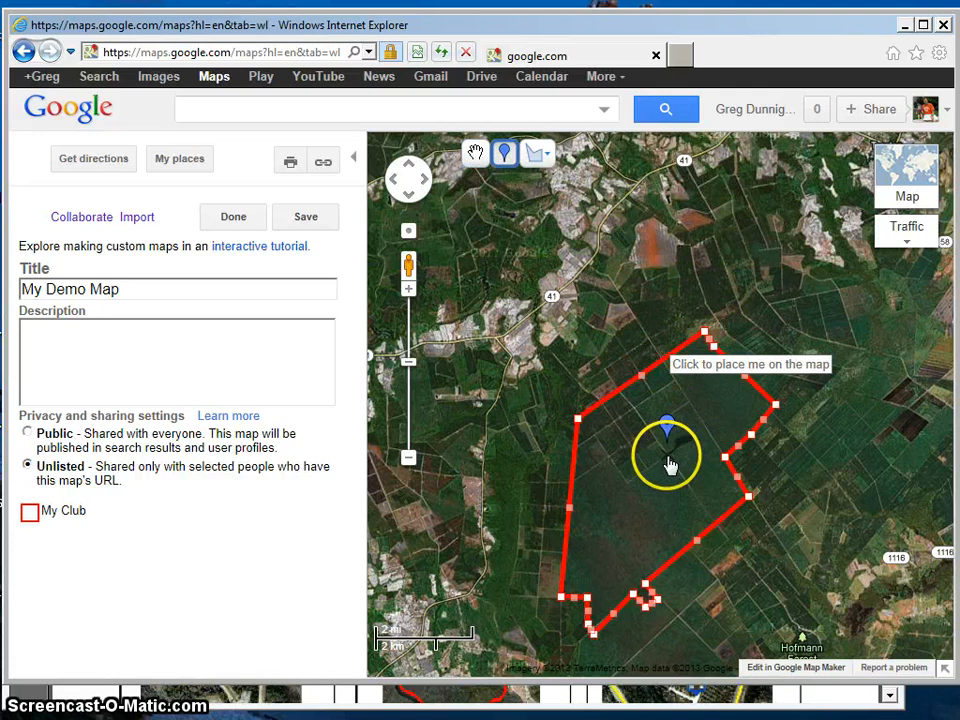
click(668, 458)
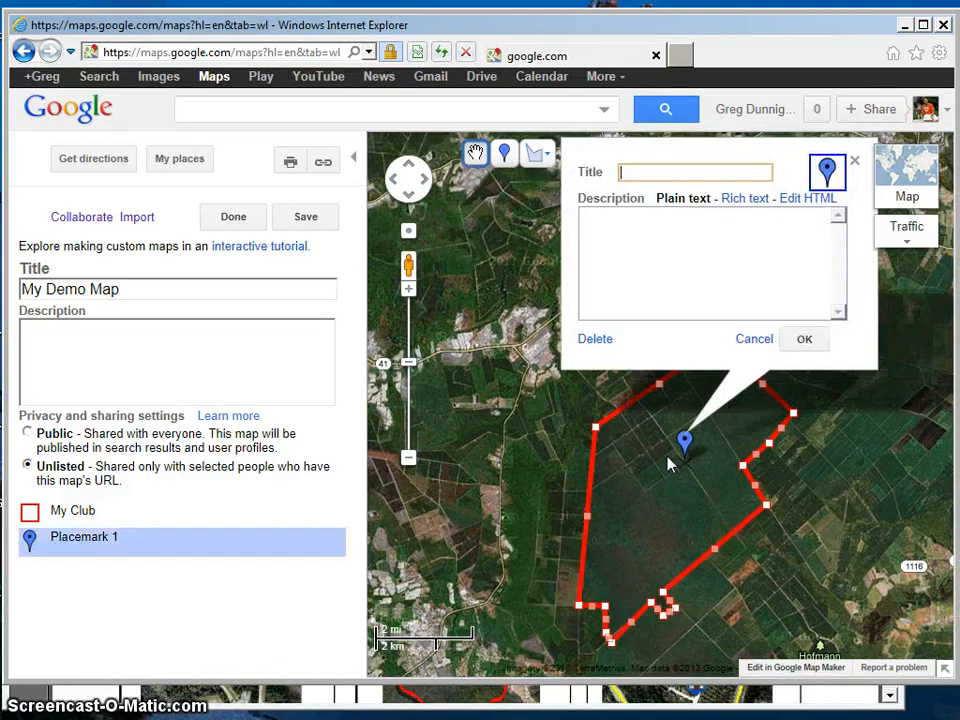
click(654, 172)
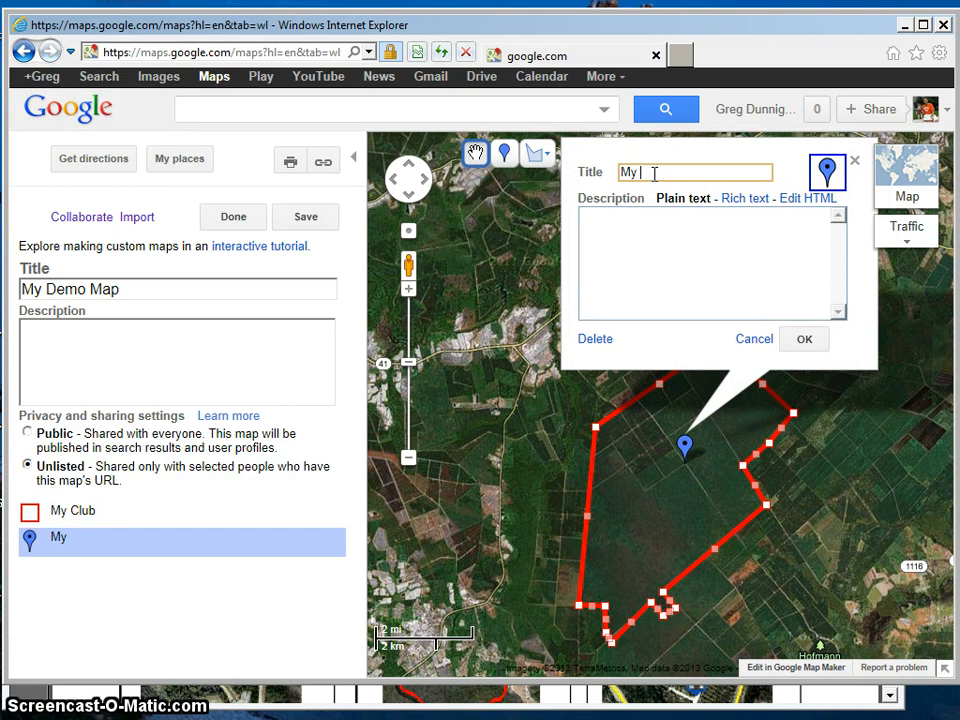
text(My Tree Stand)
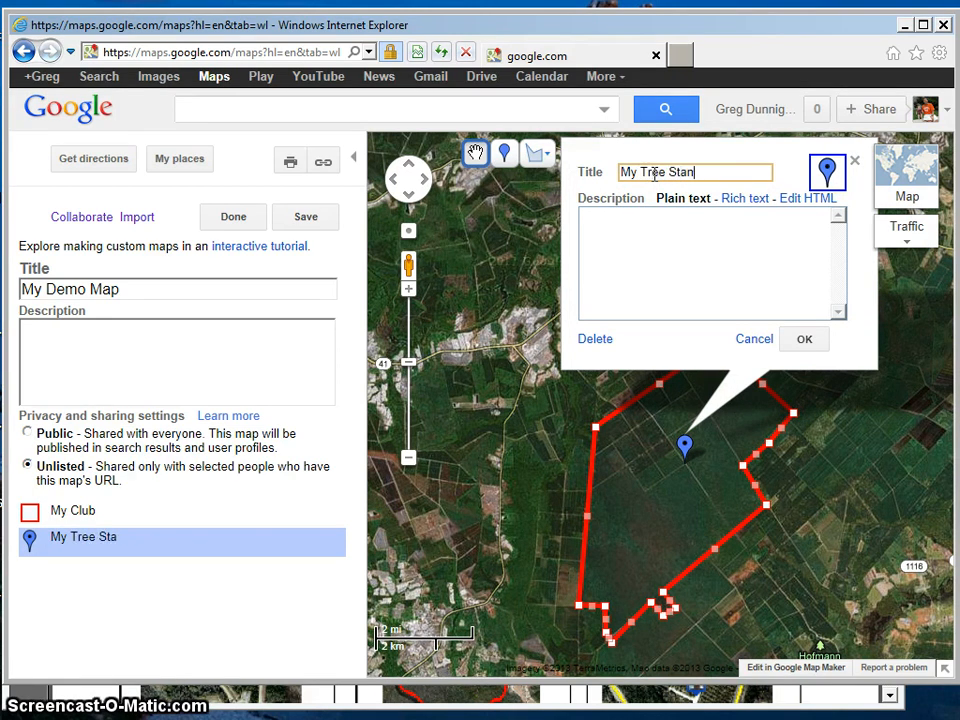
Step: Change the My Tree Stand placemark's icon to the green marker without a dot, and save the map to finish editing
click(828, 172)
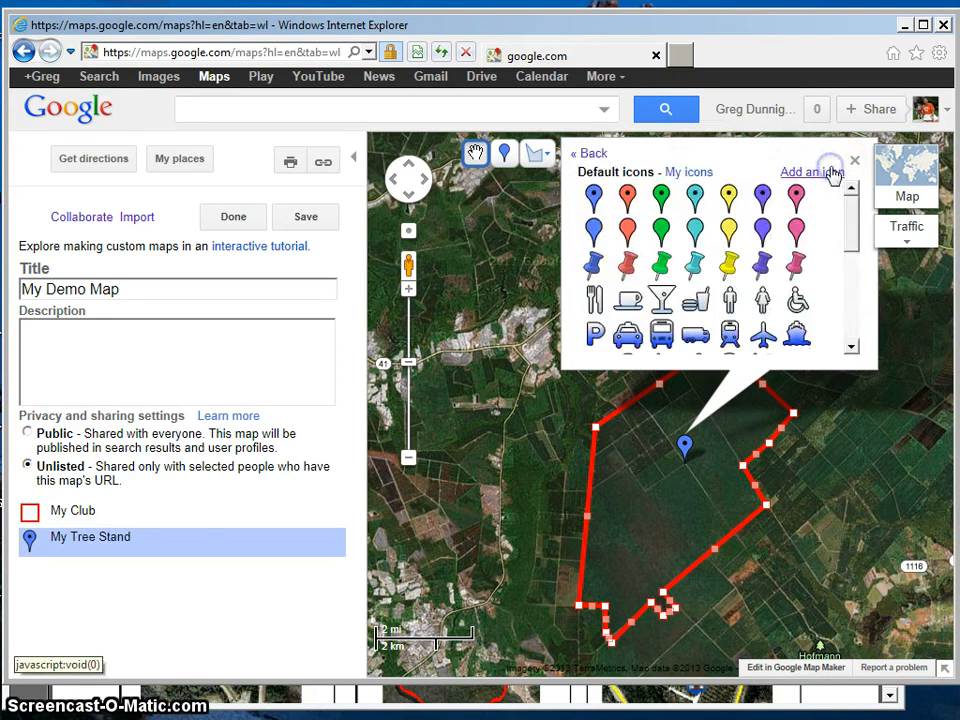
click(664, 230)
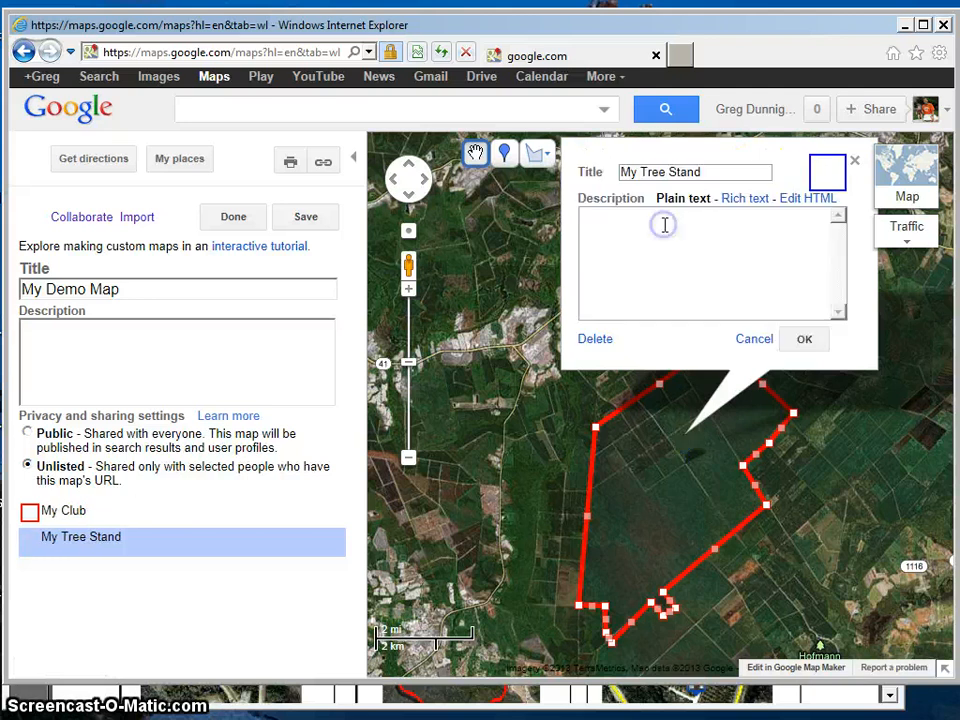
click(804, 342)
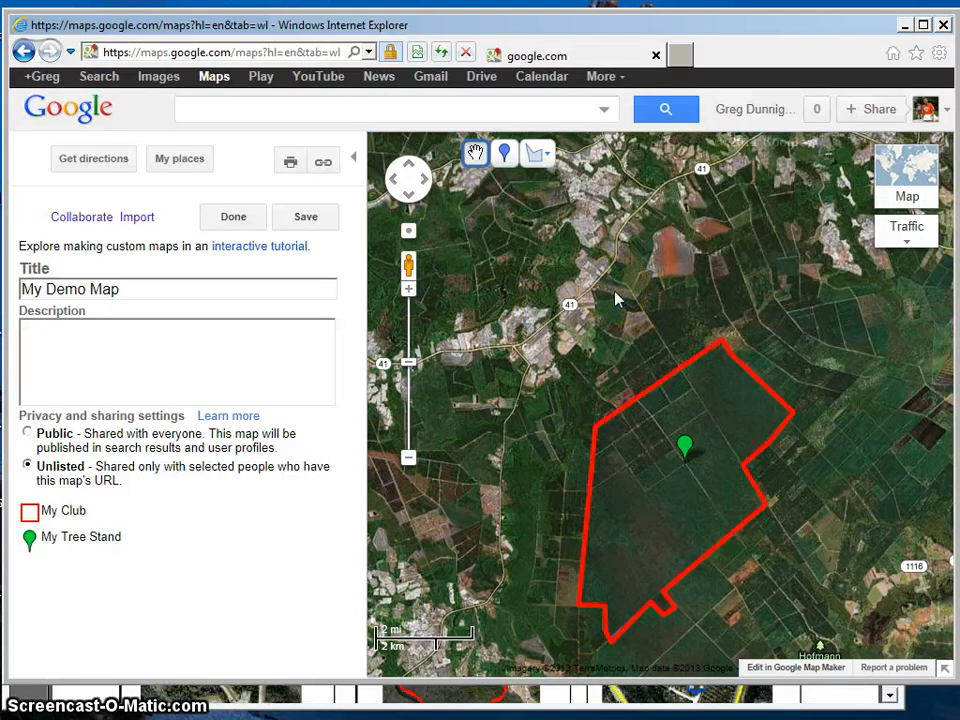
click(299, 215)
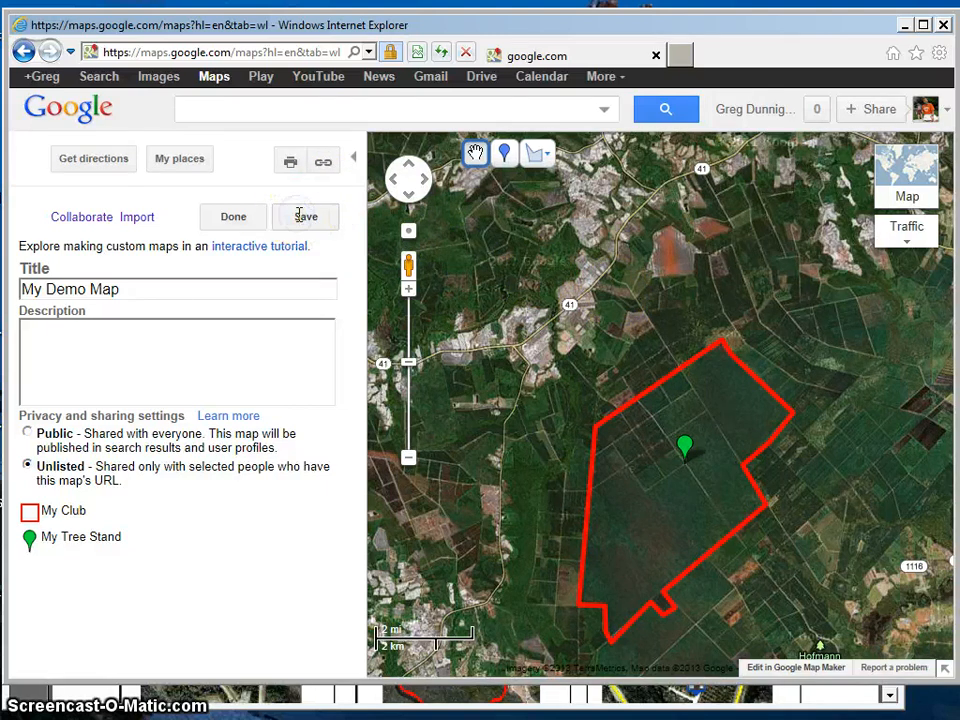
click(236, 215)
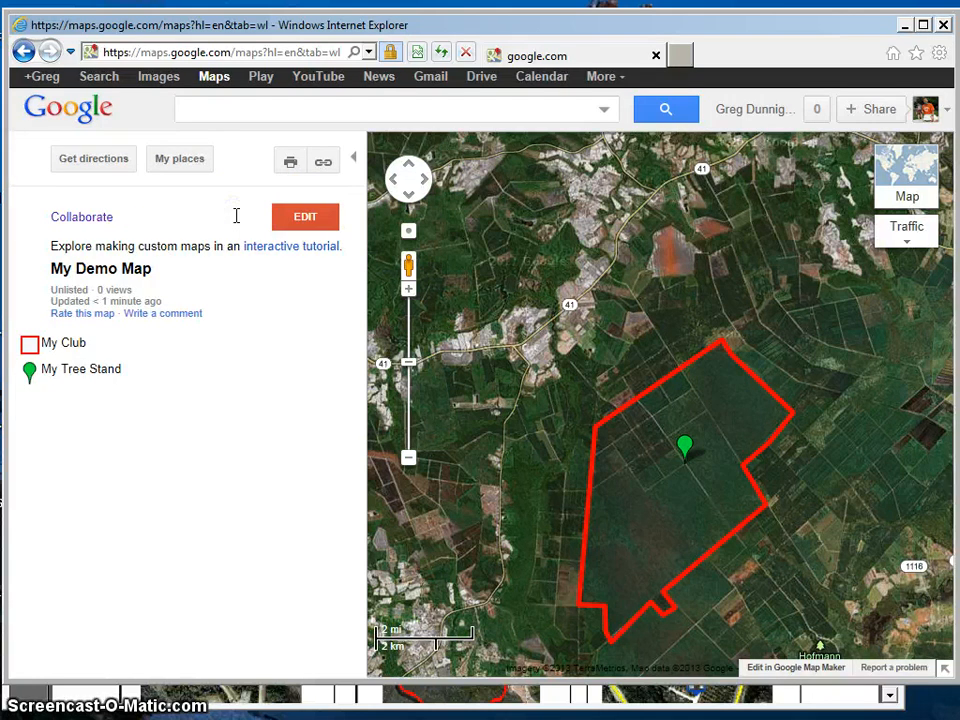